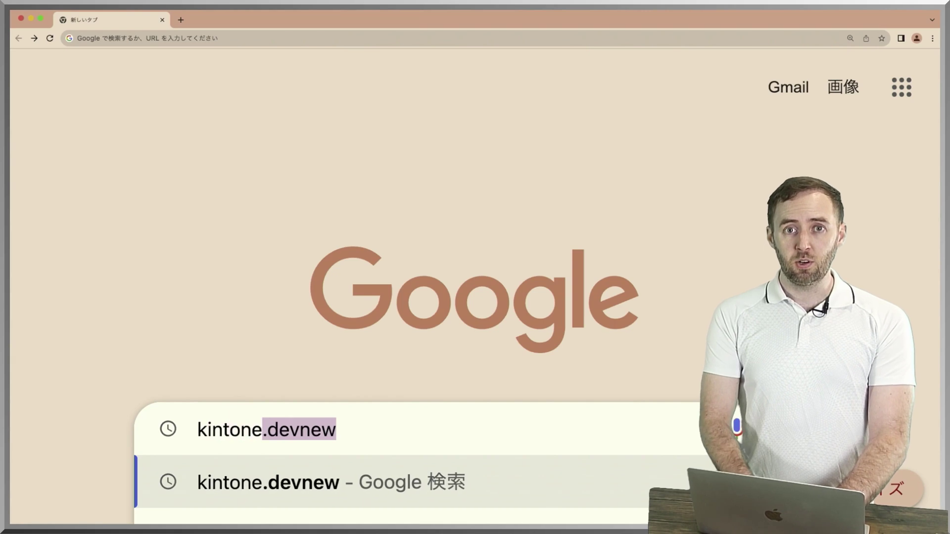
Load kintone.dev/new to reach the Developer License Registration Form.
type("new")
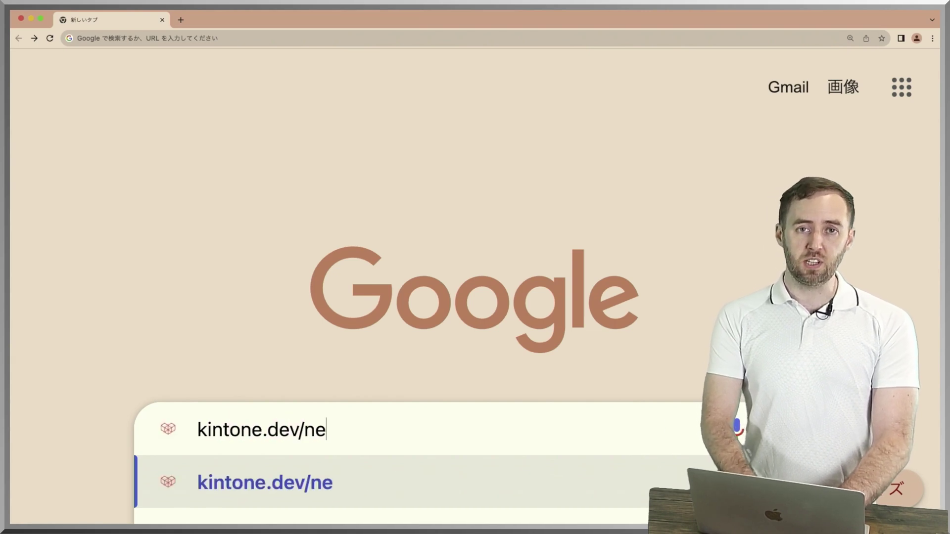
key("Return")
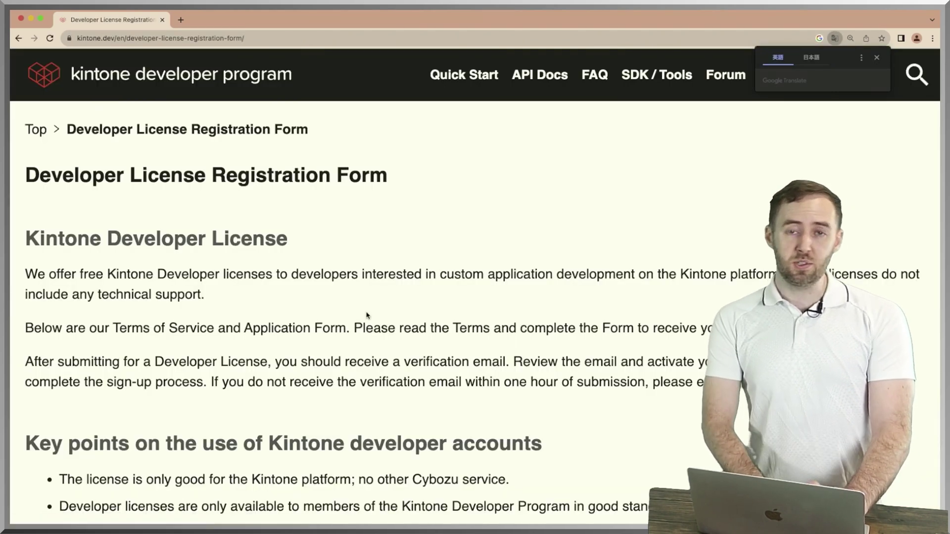
Fill in the registrant's first name, last name and e-mail address on the form.
scroll(408, 302, "down", 4)
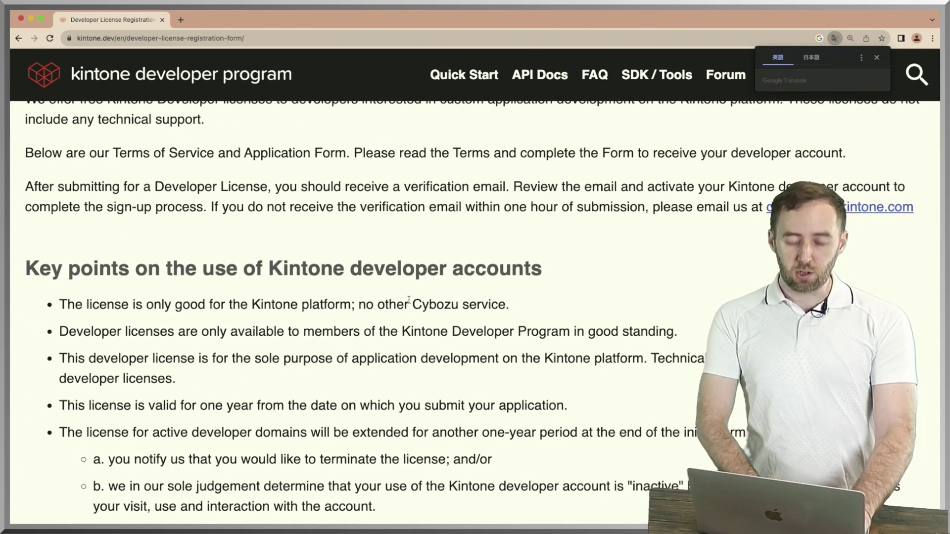
scroll(409, 300, "down", 5)
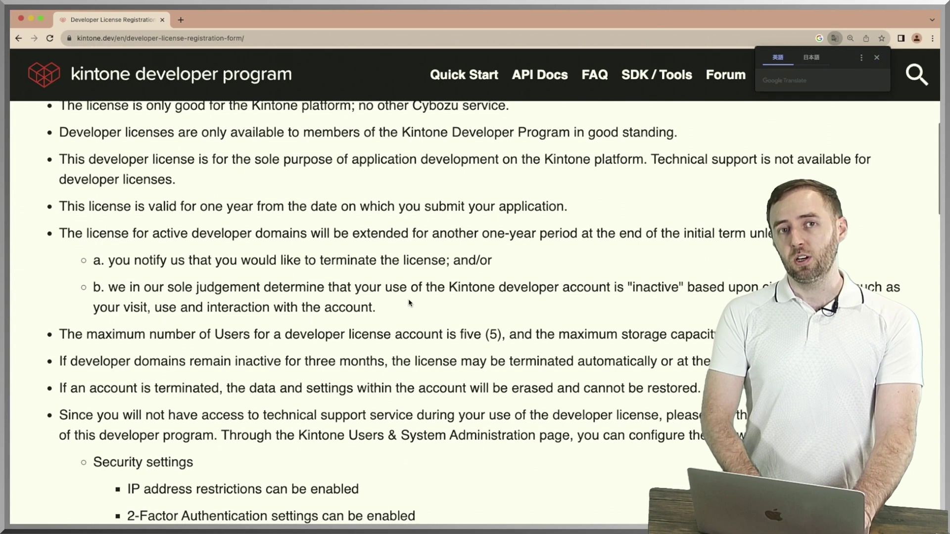
scroll(408, 303, "down", 3)
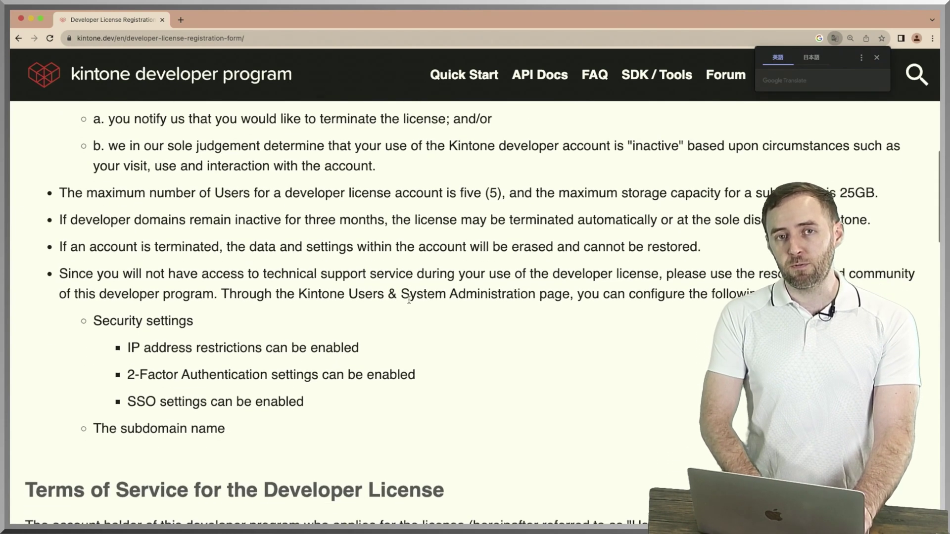
scroll(409, 300, "down", 1)
scroll(409, 303, "down", 5)
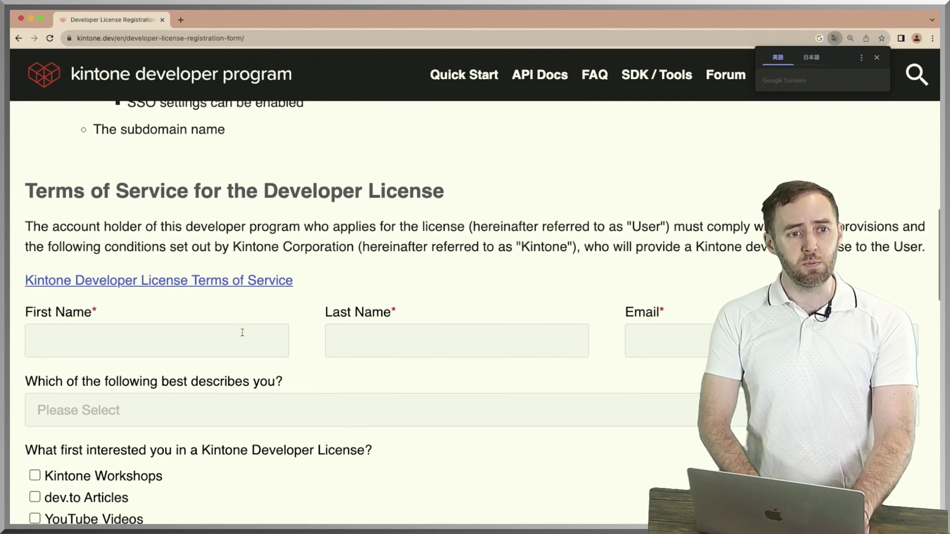
scroll(242, 331, "down", 1)
left_click(205, 308)
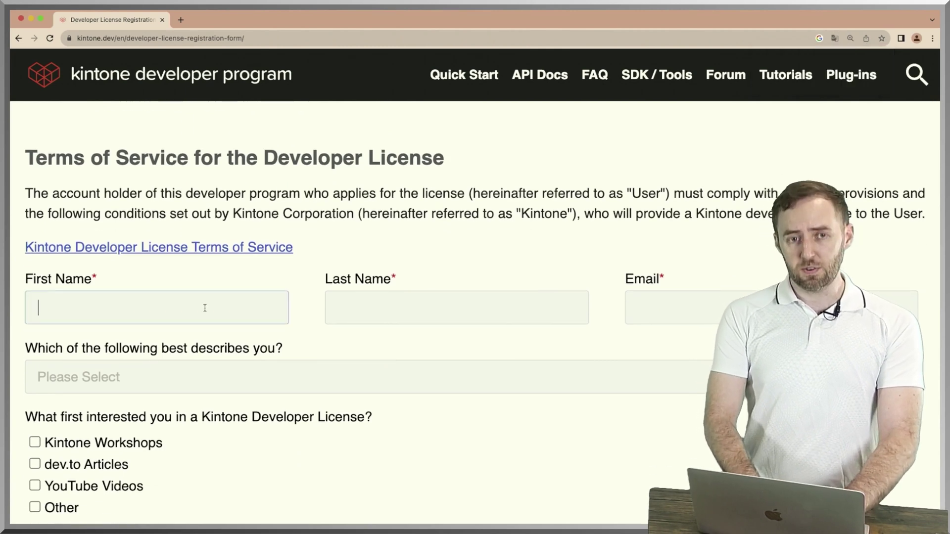
key("Tab")
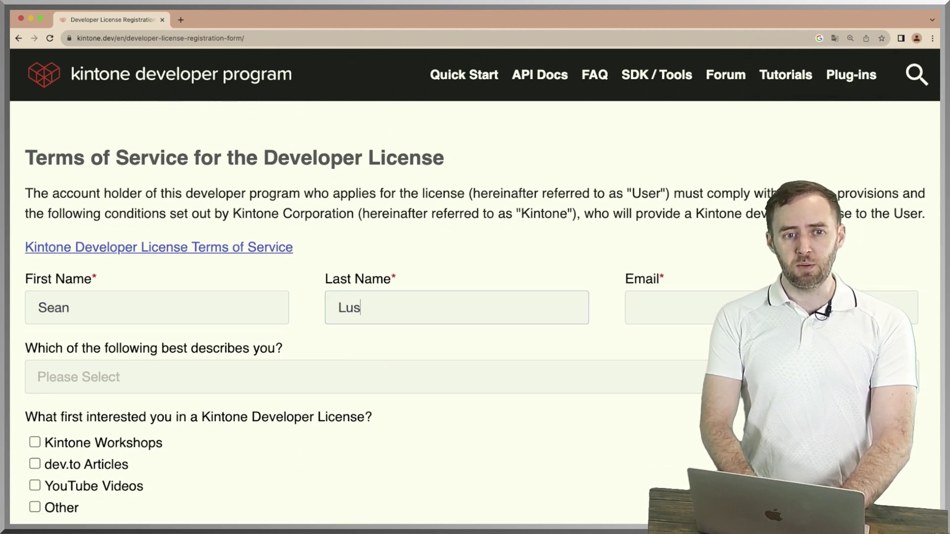
key("Tab")
Choose Hobbyist / Solo Developer, tick Kintone Workshops, YouTube Videos and My workplace uses it.
scroll(156, 317, "down", 2)
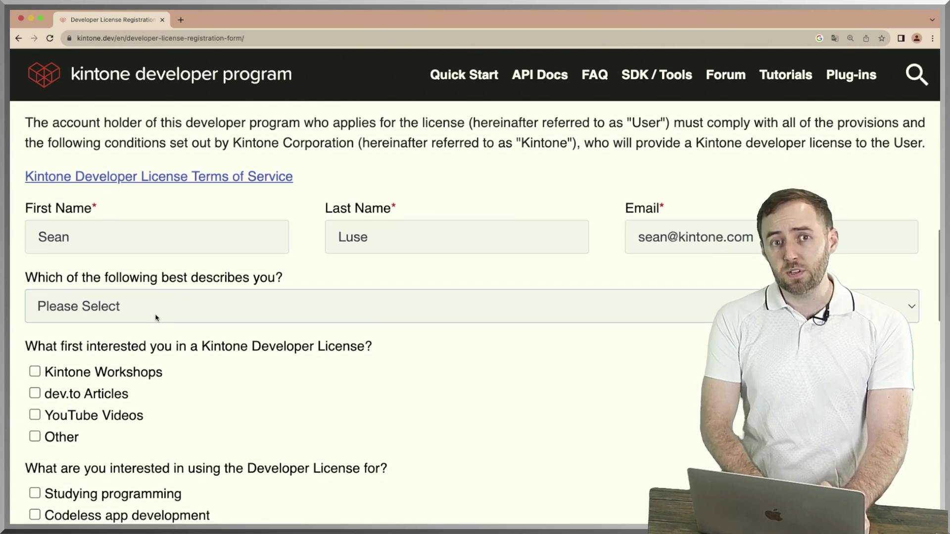
left_click(161, 301)
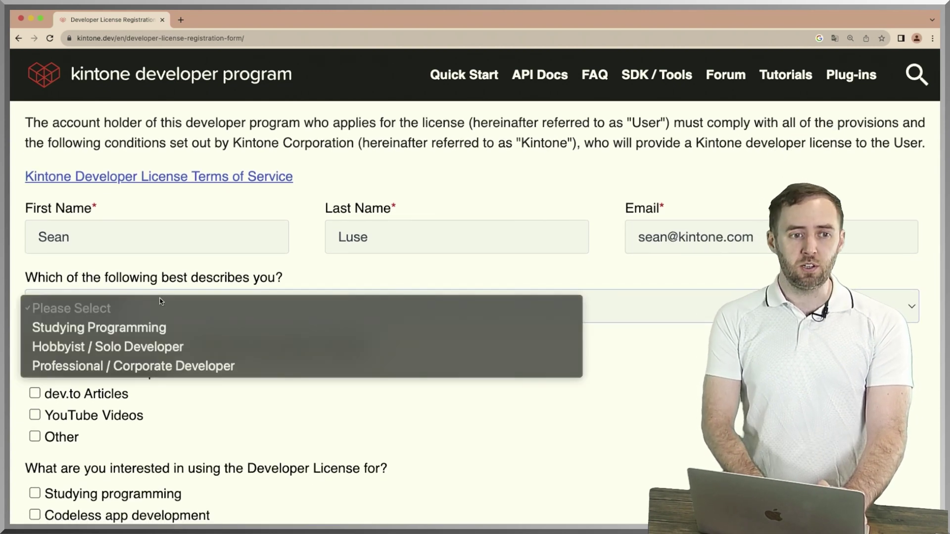
left_click(138, 345)
scroll(99, 346, "down", 1)
left_click(35, 320)
left_click(34, 364)
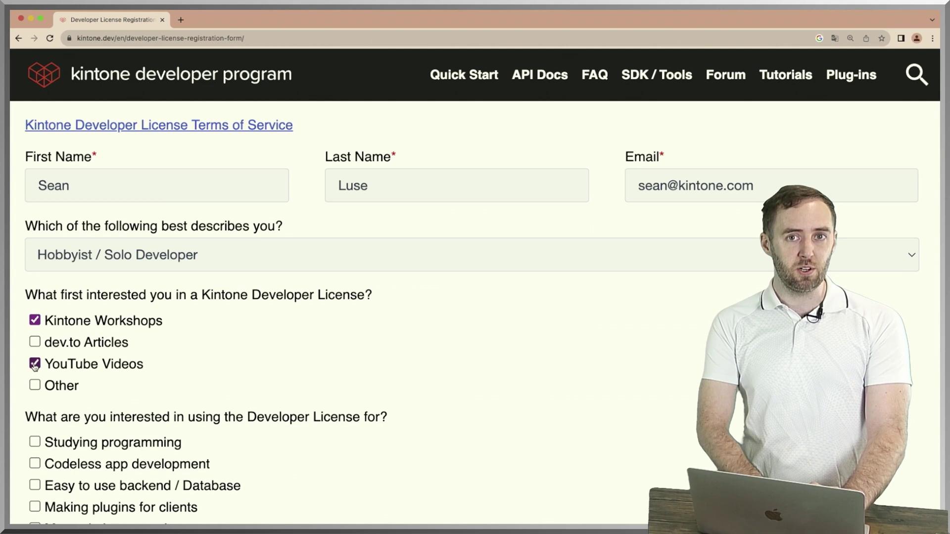
scroll(127, 343, "down", 8)
left_click(34, 230)
scroll(139, 261, "down", 1)
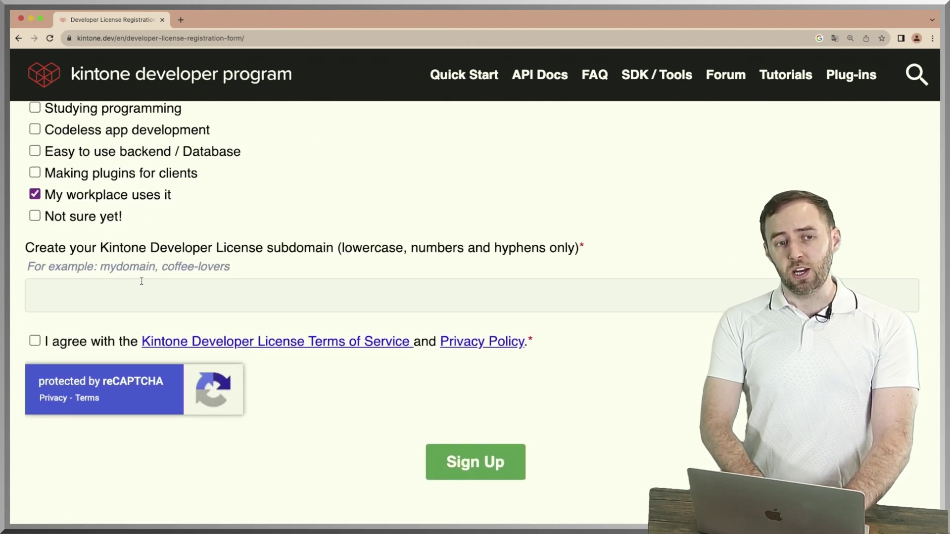
Enter the testforkintone license subdomain and submit the sign-up form.
left_click(141, 281)
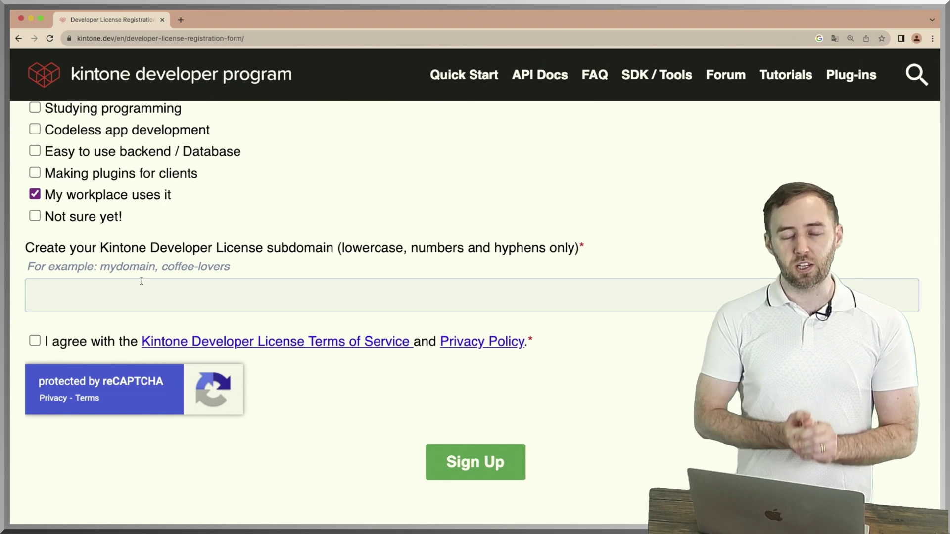
type("testforkintone")
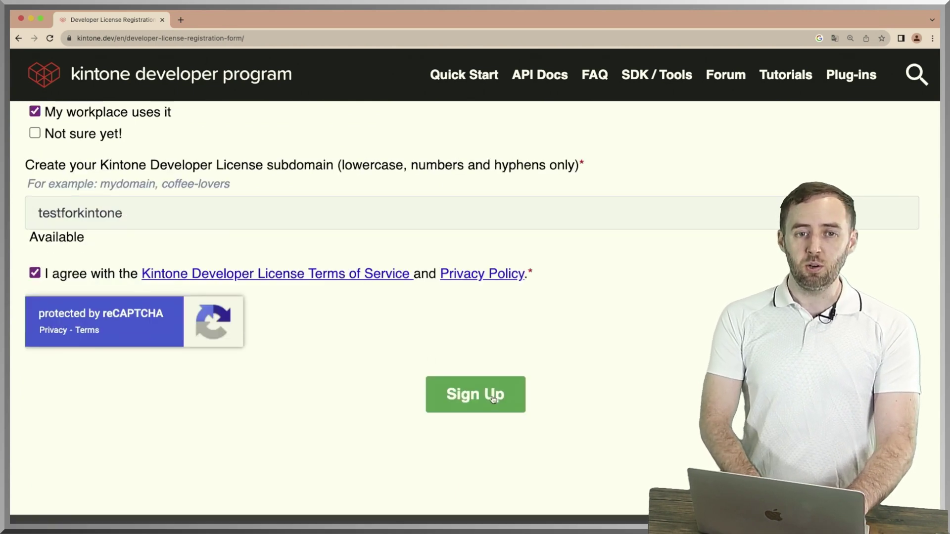
left_click(493, 398)
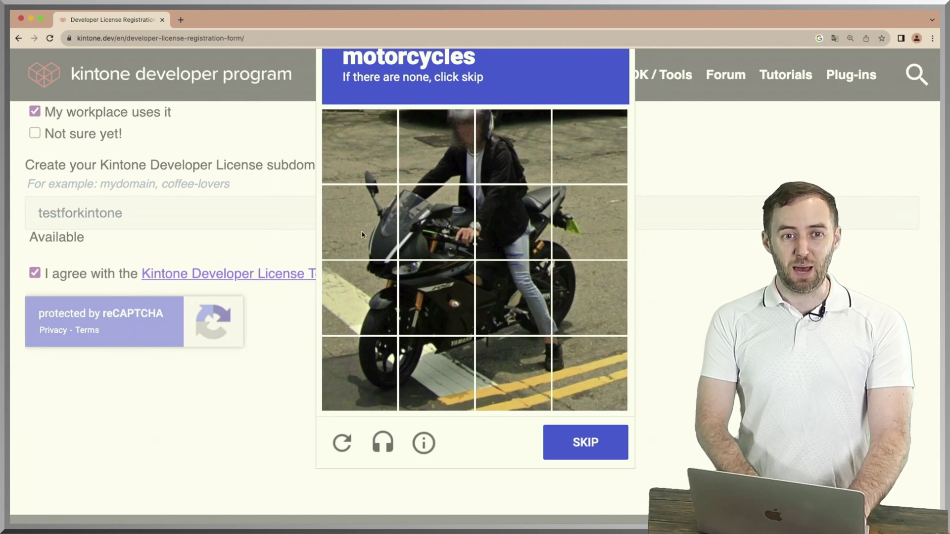
Solve the reCAPTCHA by selecting the motorcycle tiles to complete registration.
left_click(362, 235)
left_click(435, 222)
left_click(498, 209)
left_click(563, 228)
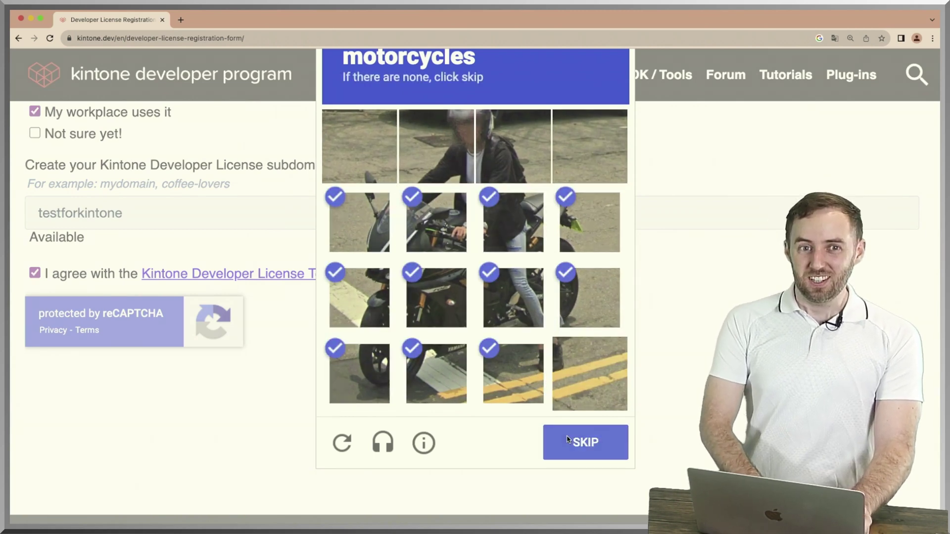
left_click(582, 444)
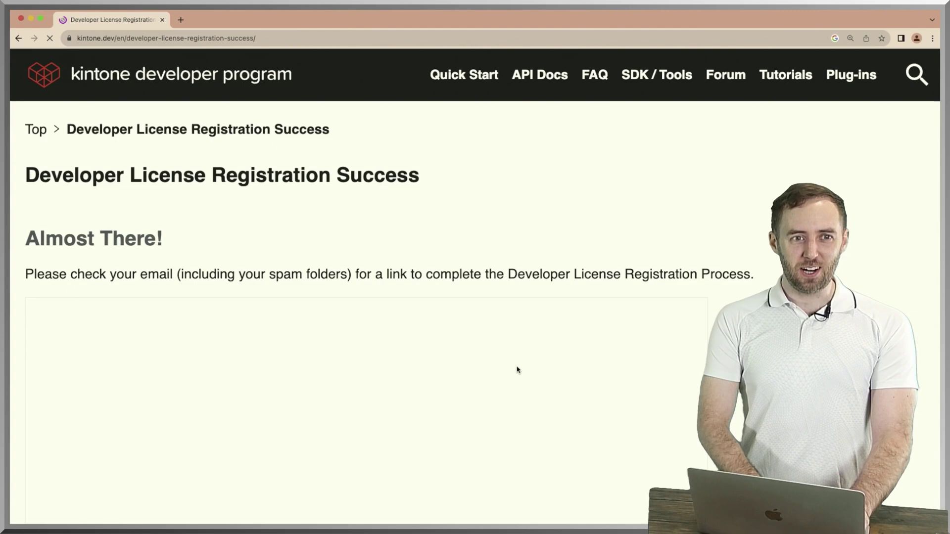
scroll(517, 370, "down", 5)
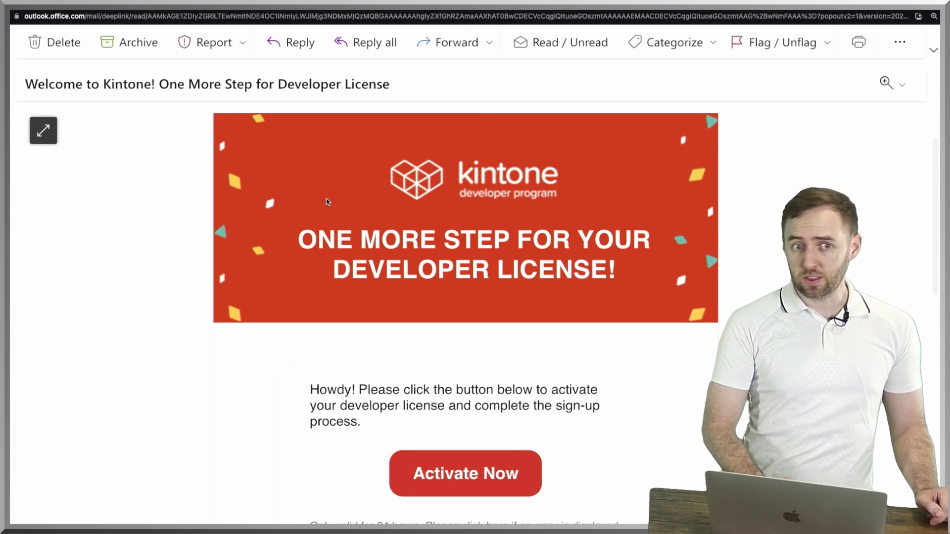
scroll(325, 198, "down", 2)
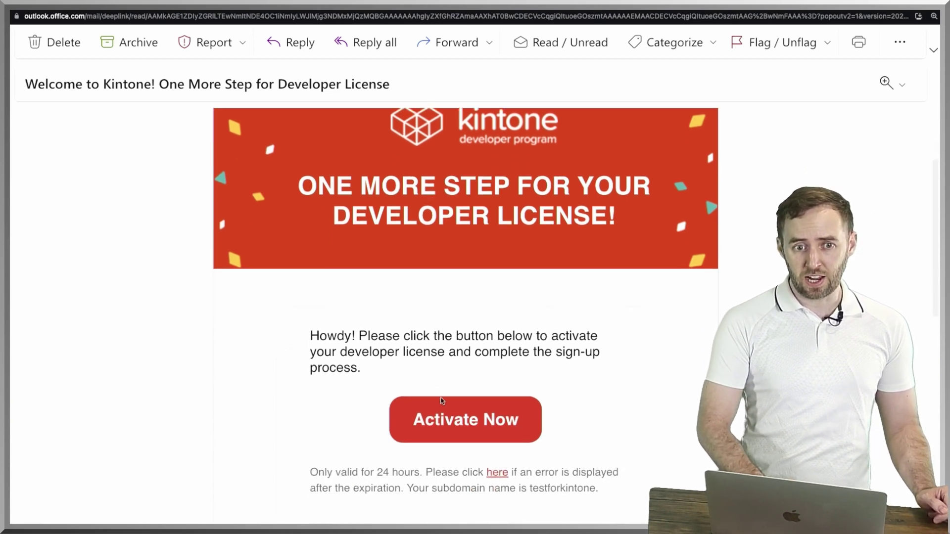
Activate the license from the email and set and confirm the initial password.
left_click(446, 417)
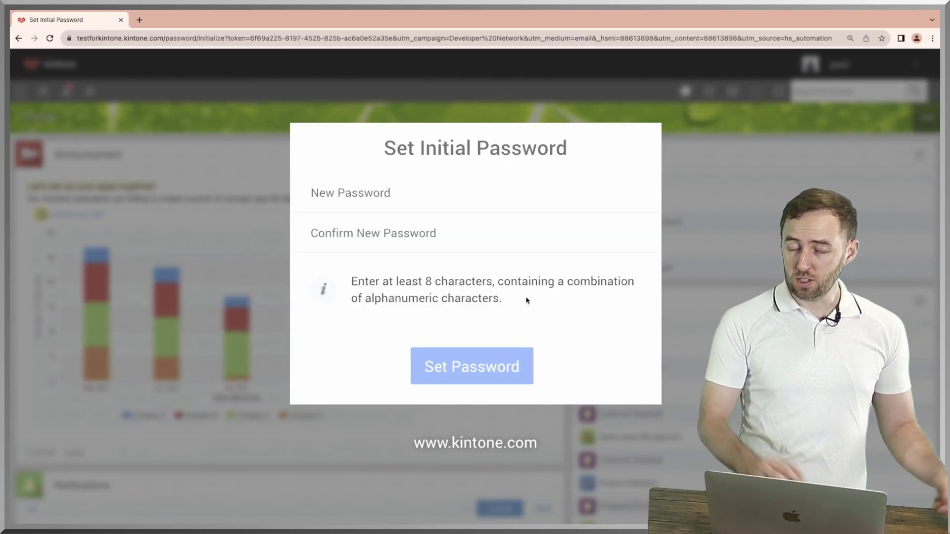
left_click(435, 189)
type("••")
type("••")
key("Tab")
type("•••••••••••")
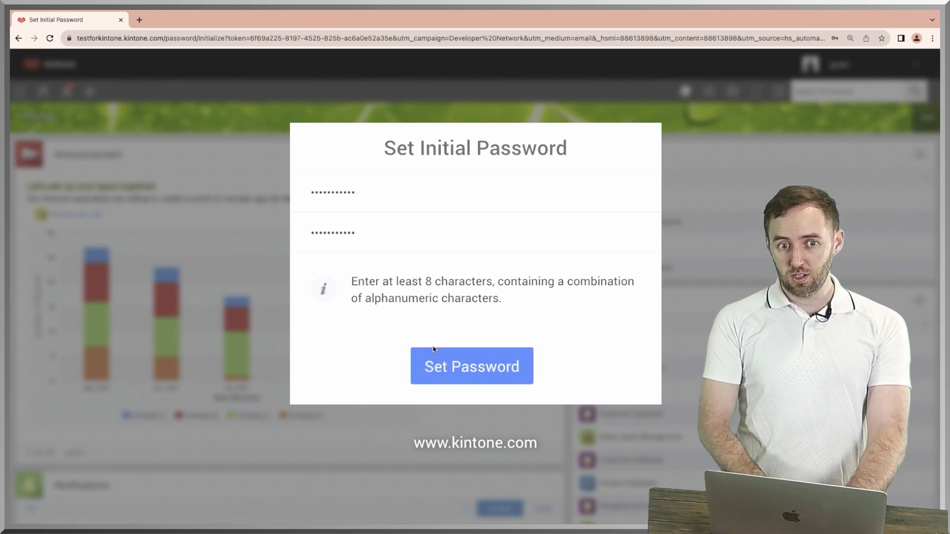
left_click(434, 361)
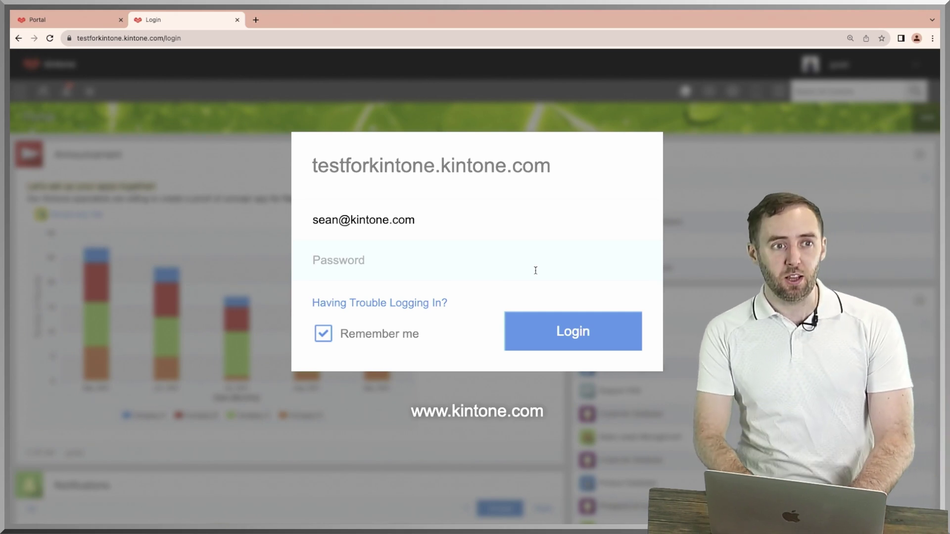
Sign in to testforkintone, open the kintone portal and start adding a new app.
type("••")
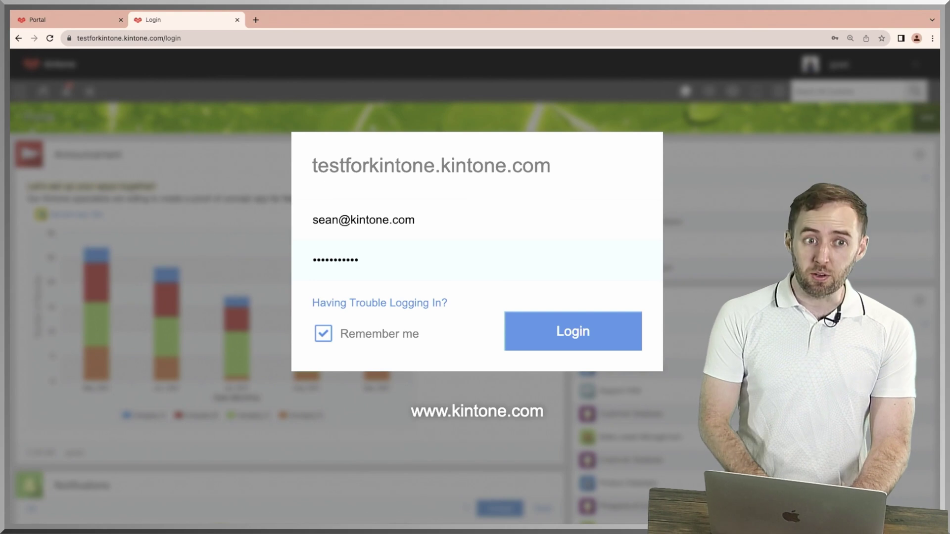
left_click(583, 336)
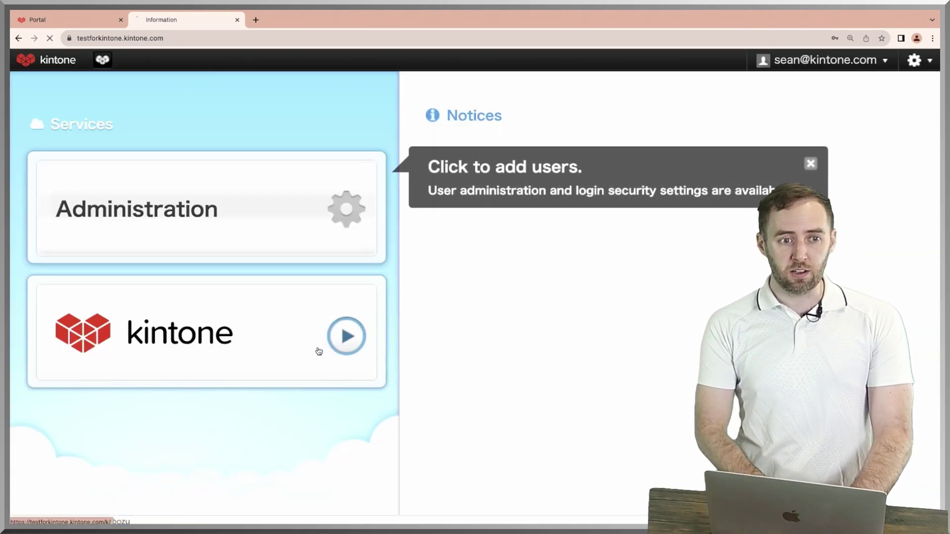
left_click(319, 352)
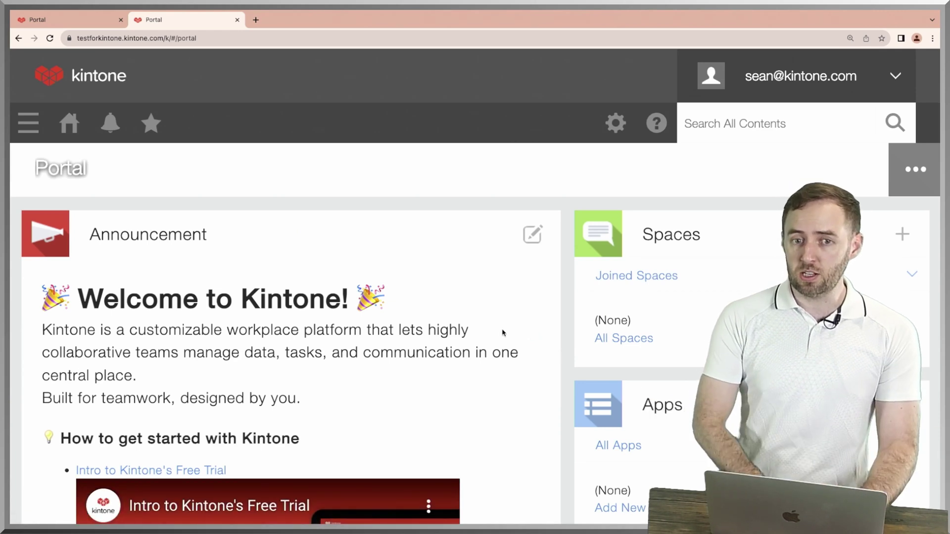
scroll(532, 340, "down", 3)
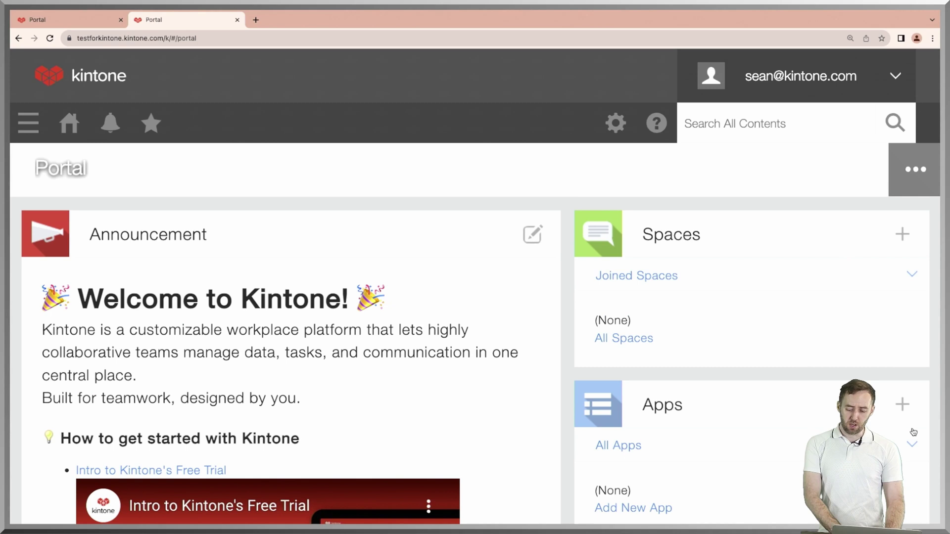
left_click(907, 413)
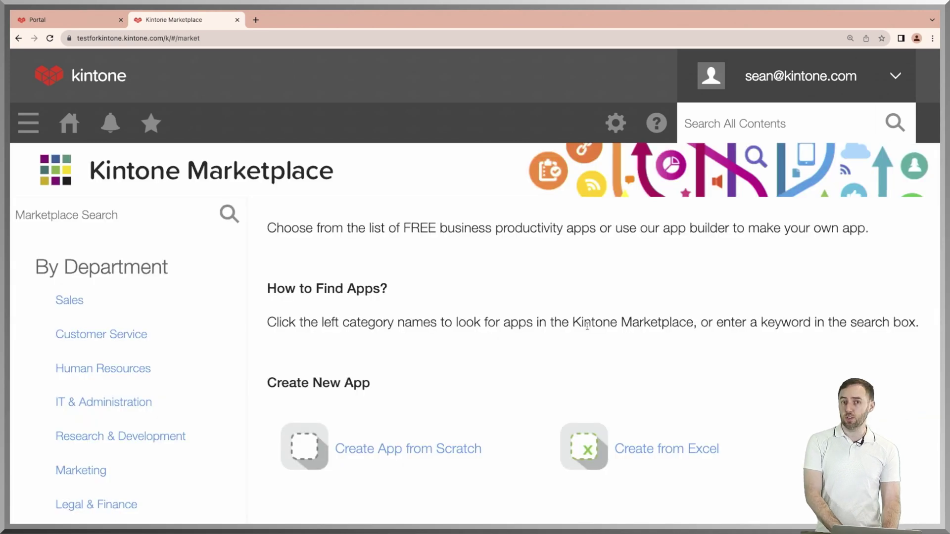
scroll(461, 381, "down", 2)
Create a new app from scratch named Customer Database.
left_click(402, 391)
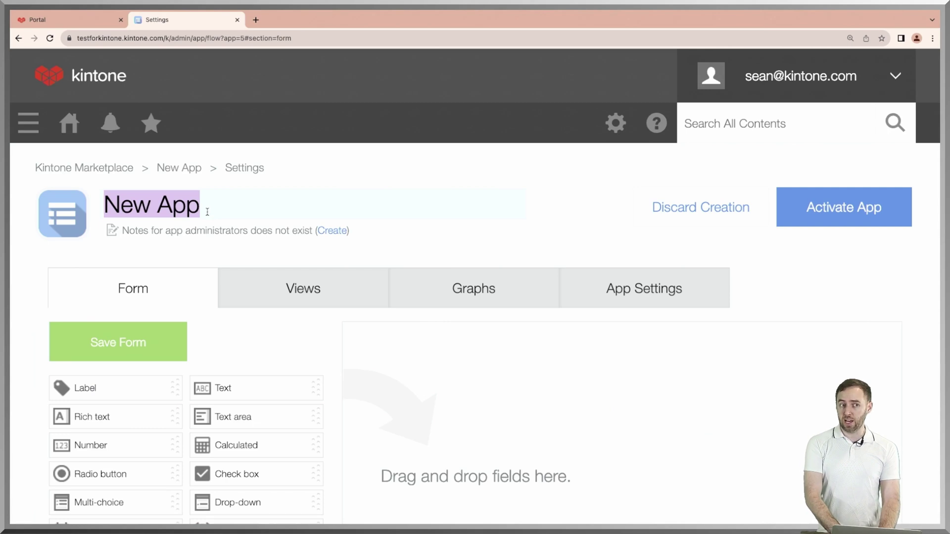
type("Customer Dat")
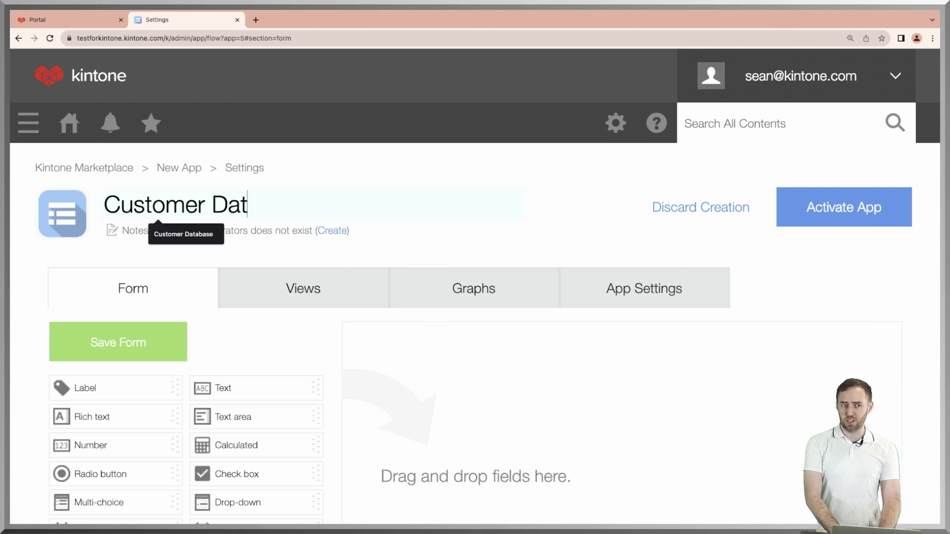
type("abase")
scroll(202, 252, "down", 1)
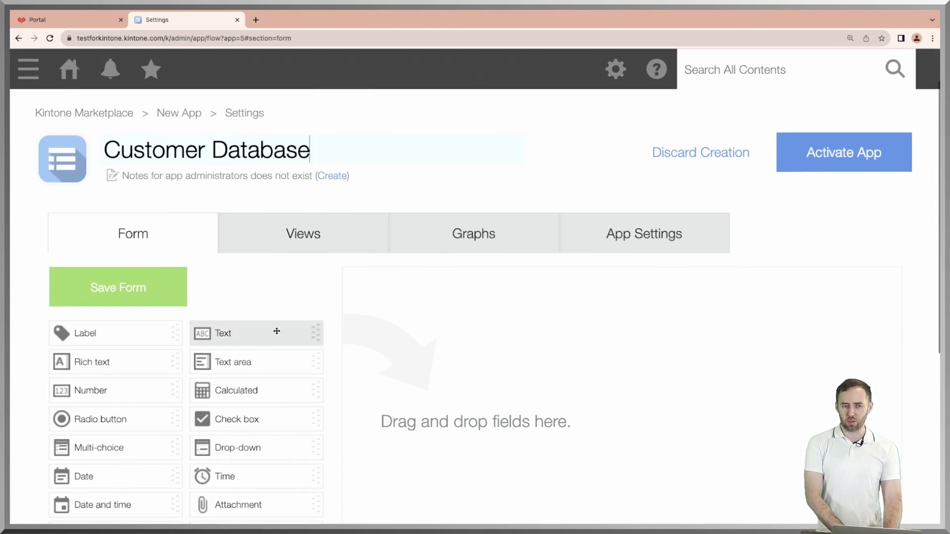
Add a Text field named Name with field code name and save it.
left_click_drag(276, 335, 511, 304)
left_click(515, 292)
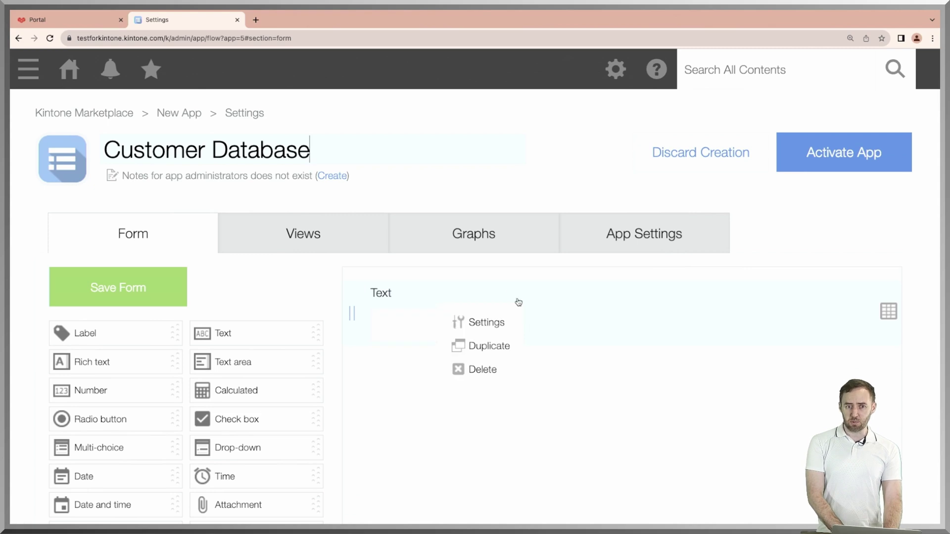
left_click(495, 322)
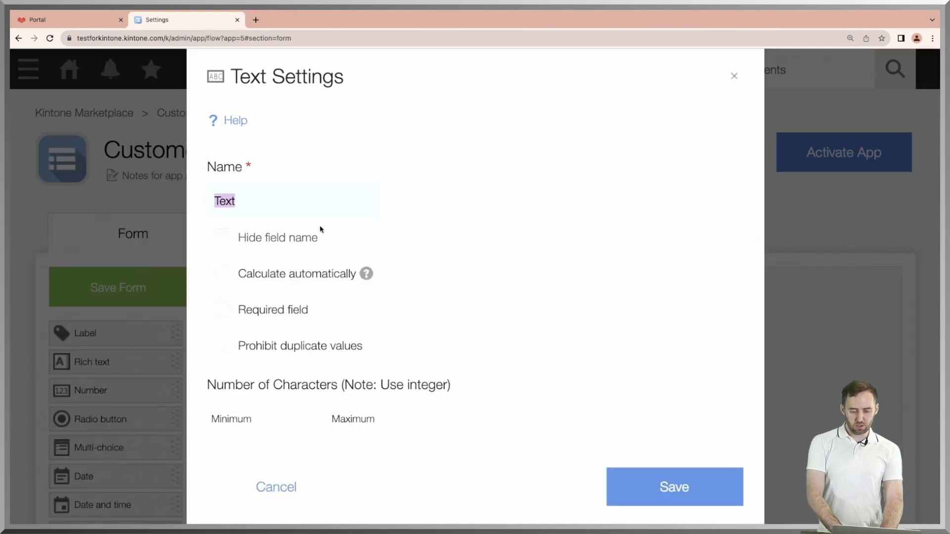
type("Name")
scroll(322, 217, "down", 3)
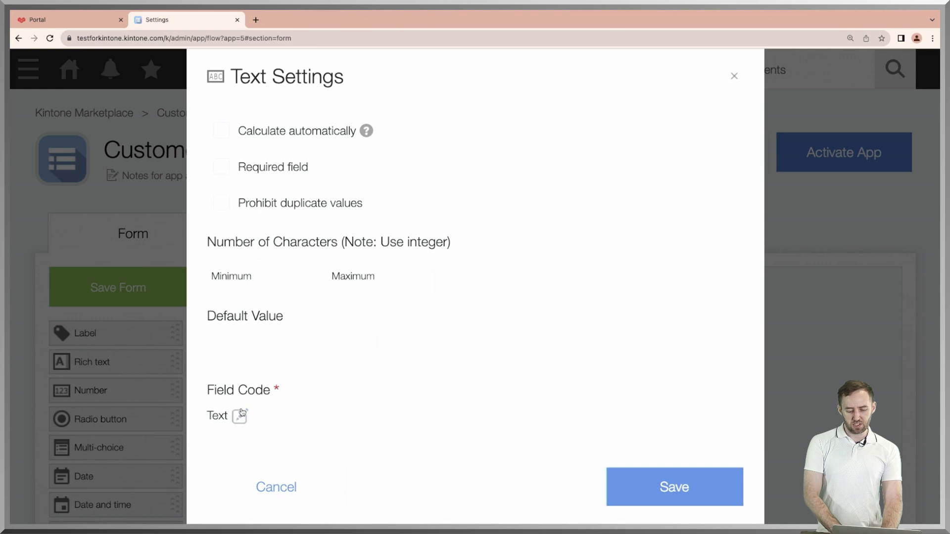
left_click(240, 415)
type("name")
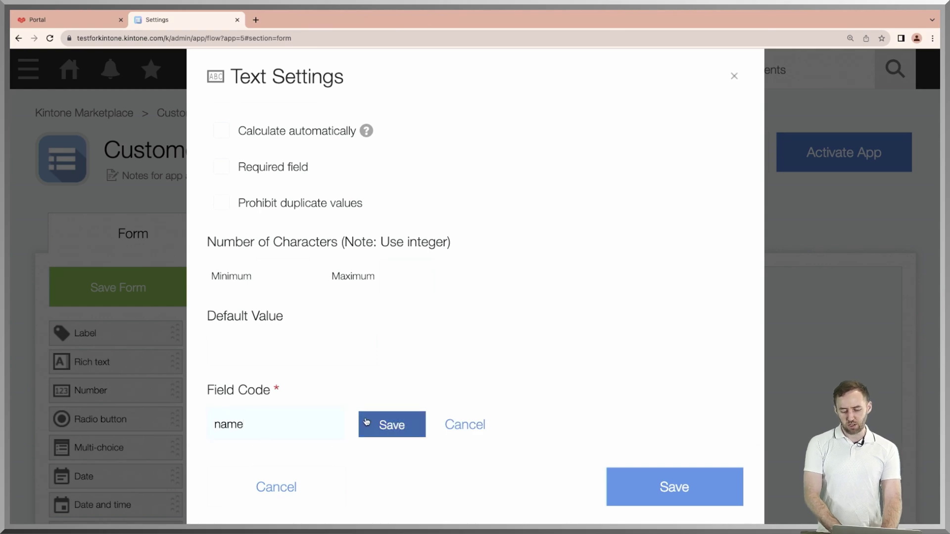
left_click(368, 424)
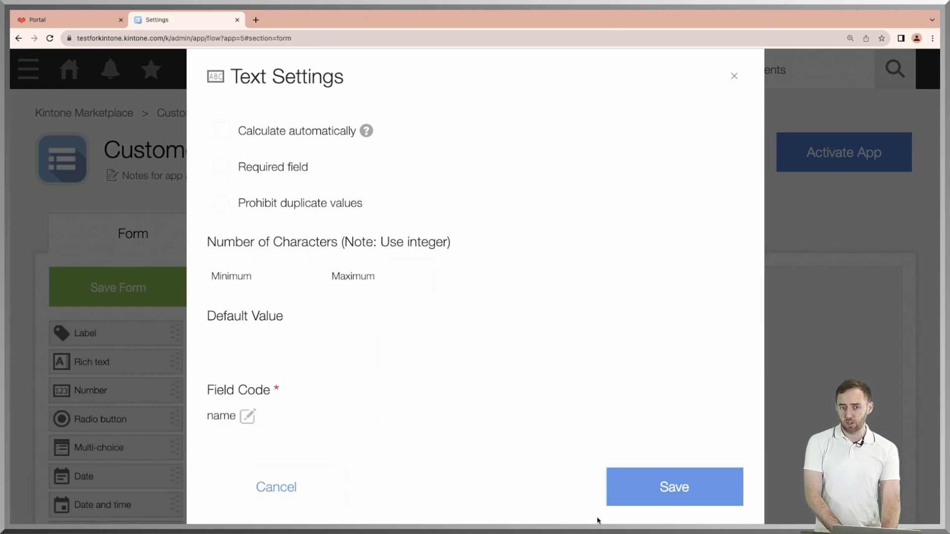
left_click(634, 509)
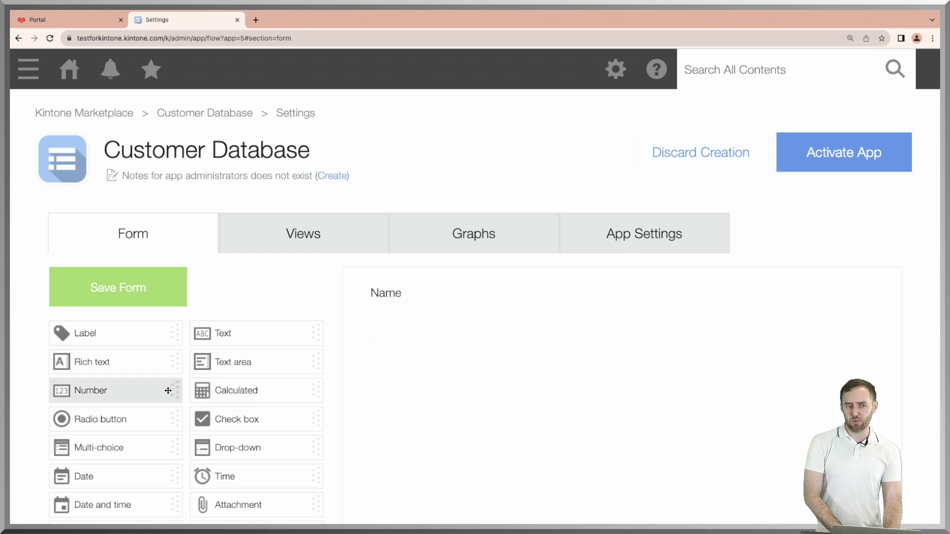
Add Attachment, Date, Created by and Created datetime fields below Name.
scroll(168, 390, "down", 2)
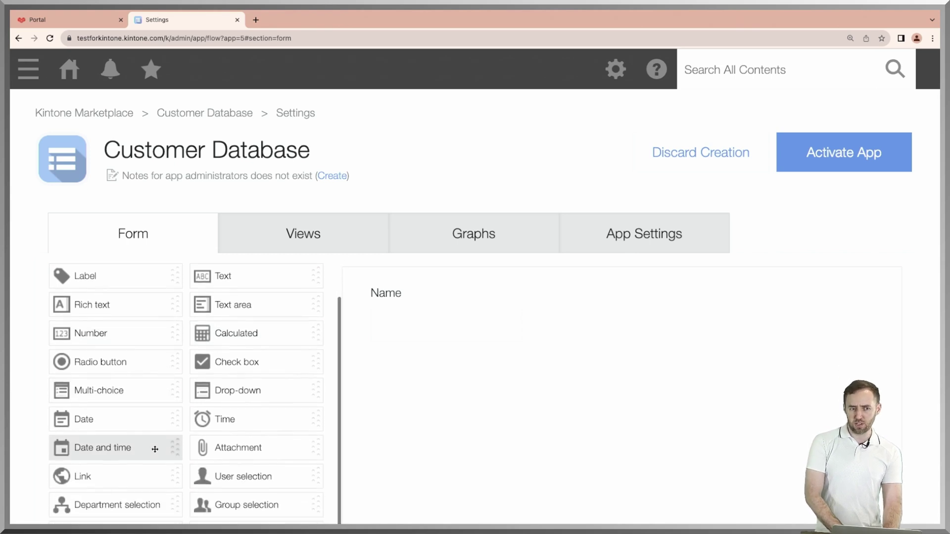
left_click_drag(256, 448, 432, 391)
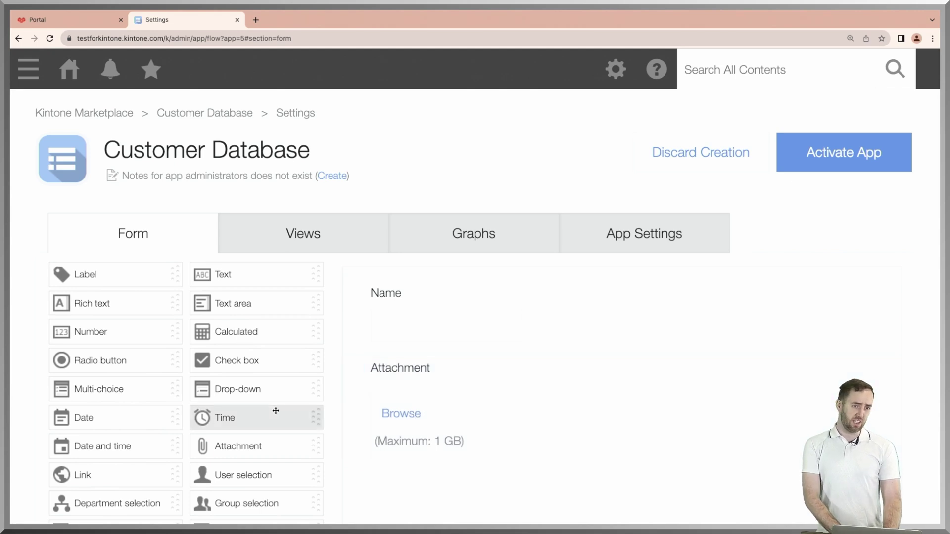
scroll(289, 415, "down", 2)
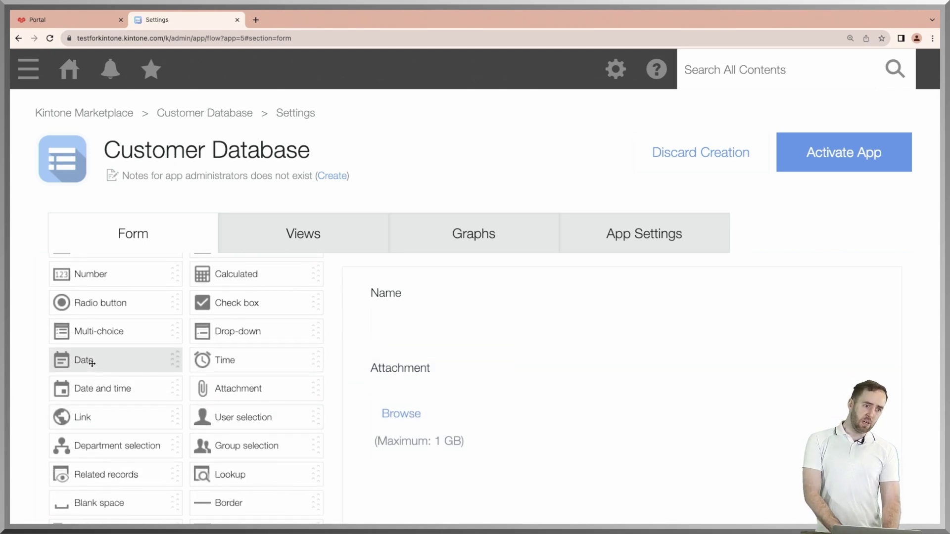
left_click_drag(94, 361, 403, 490)
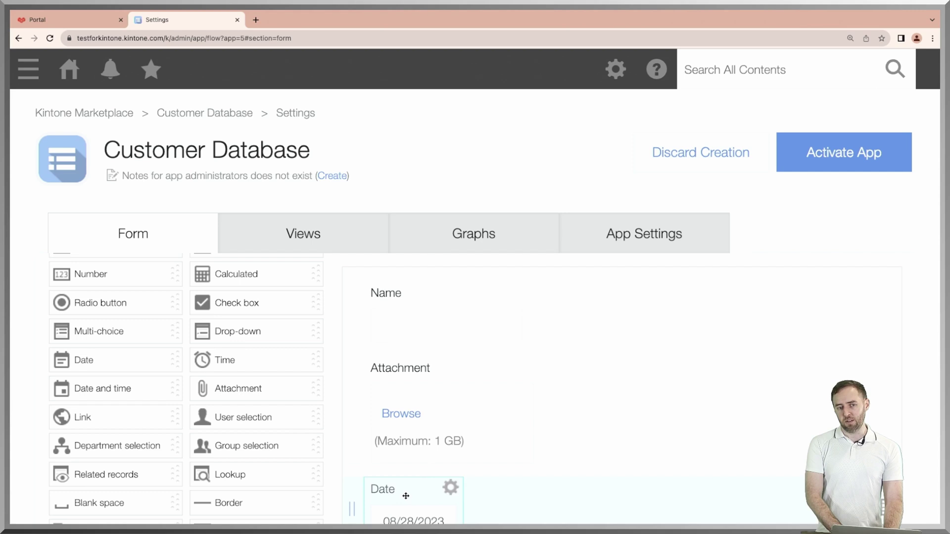
scroll(432, 462, "down", 3)
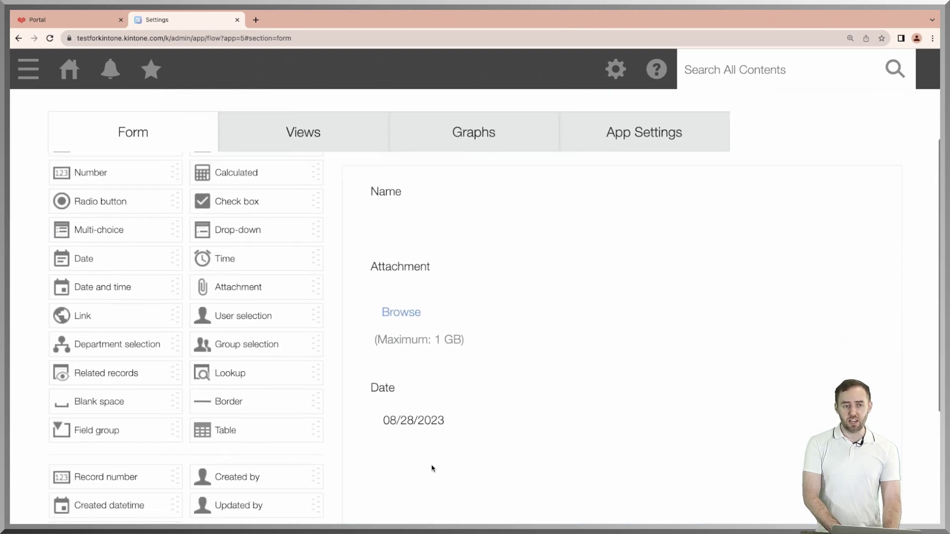
scroll(432, 467, "down", 2)
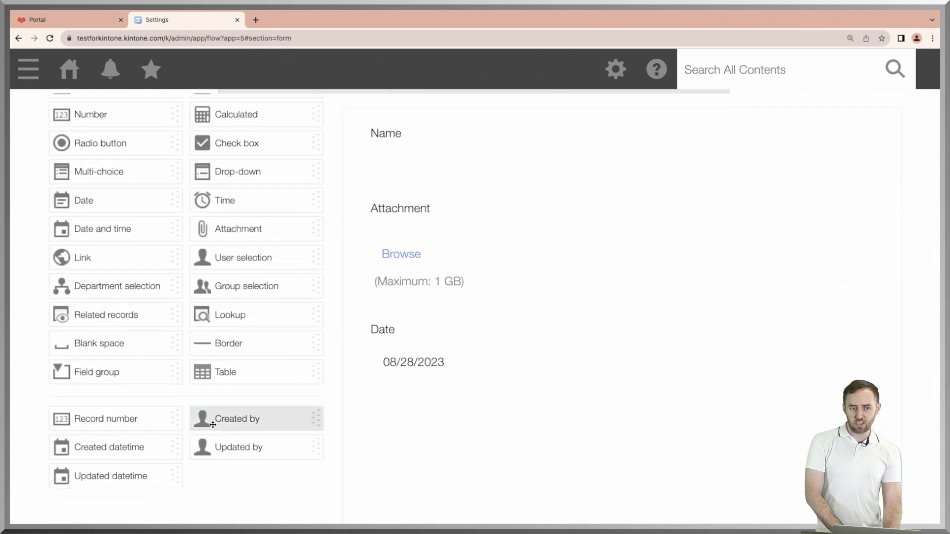
left_click_drag(213, 425, 411, 415)
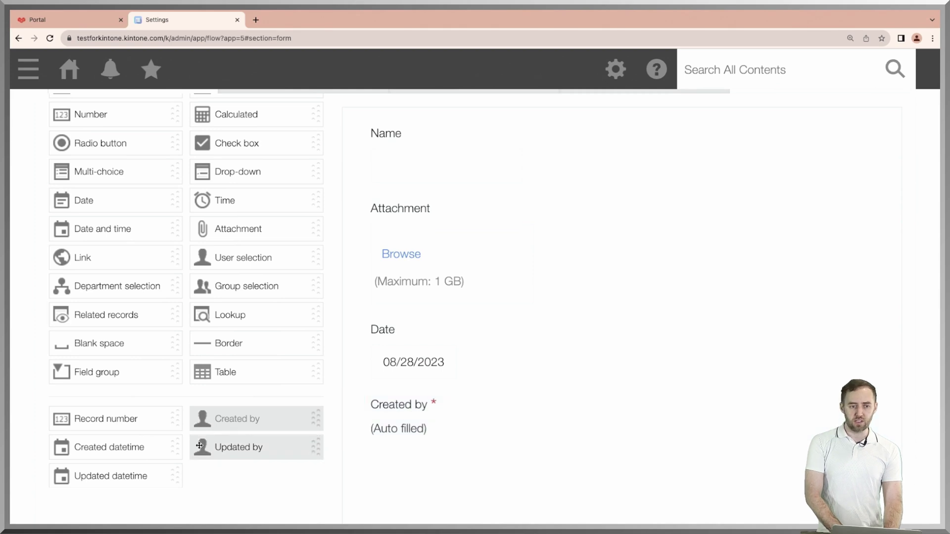
left_click_drag(113, 452, 435, 480)
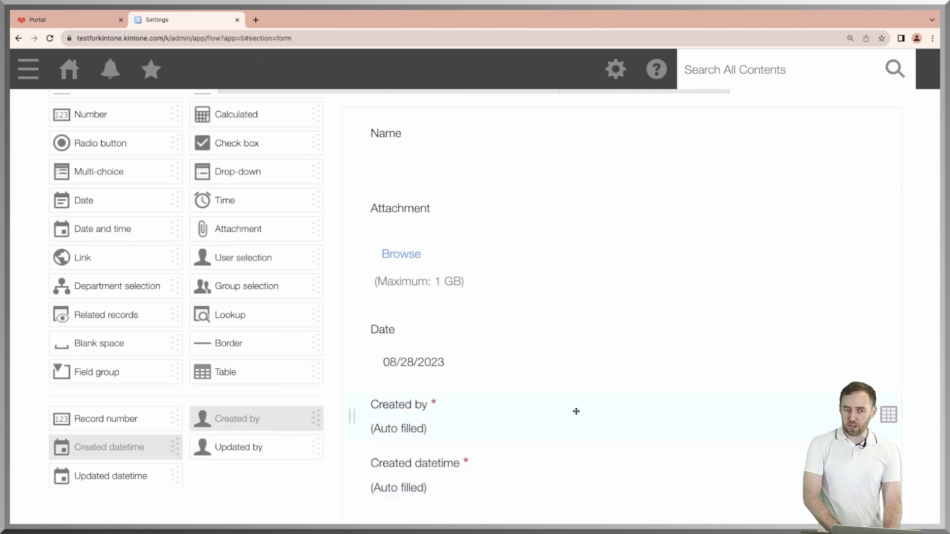
scroll(576, 411, "up", 5)
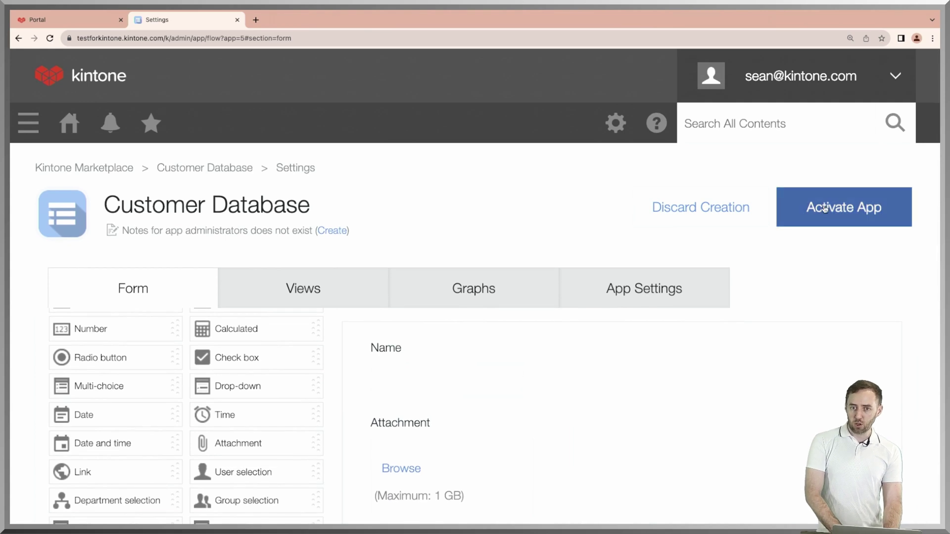
Activate Customer Database, view a blank new-record form, then cancel back to the list.
left_click(825, 209)
left_click(555, 379)
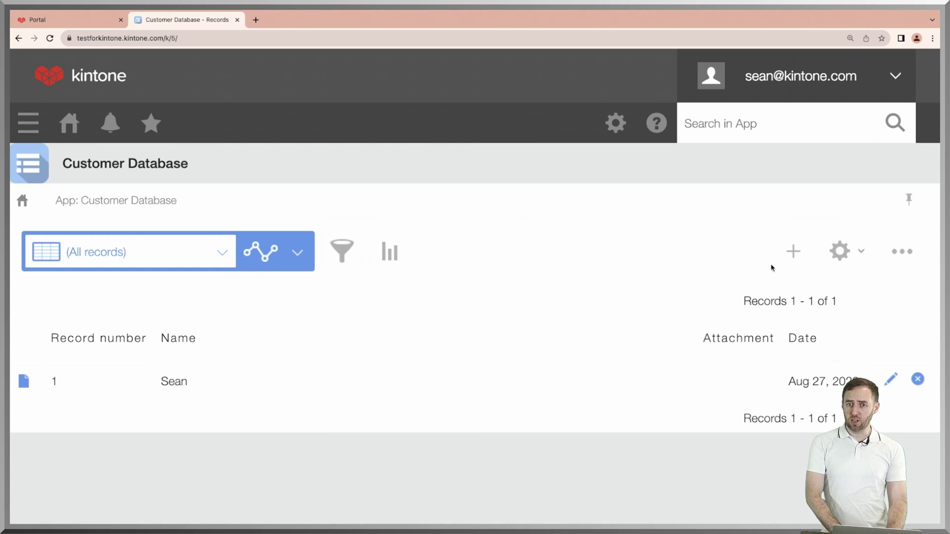
left_click(792, 253)
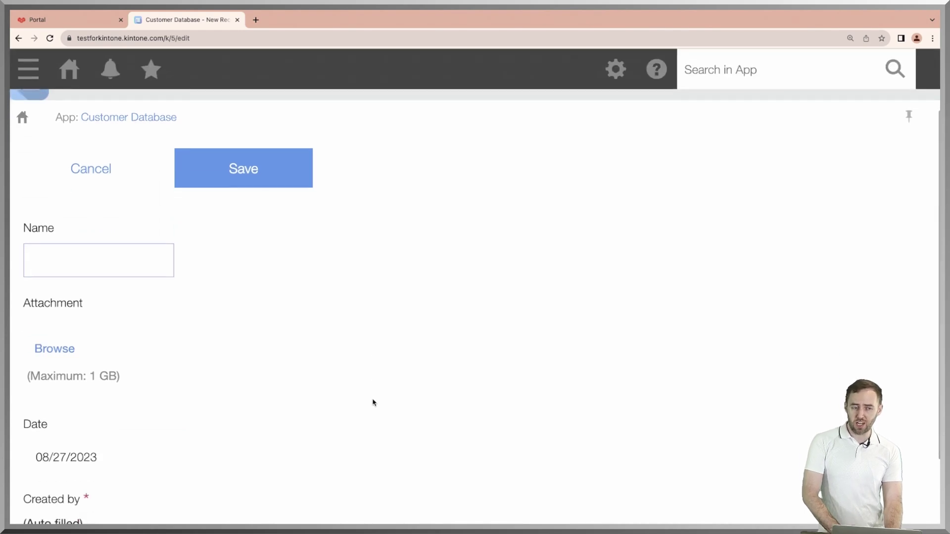
left_click(117, 170)
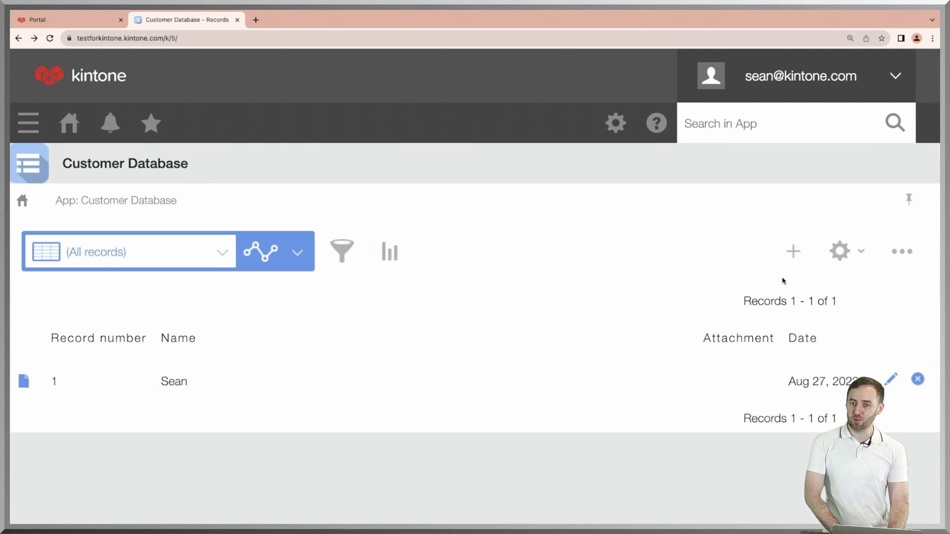
Generate an API token with View and Add records permissions and update the app.
left_click(839, 252)
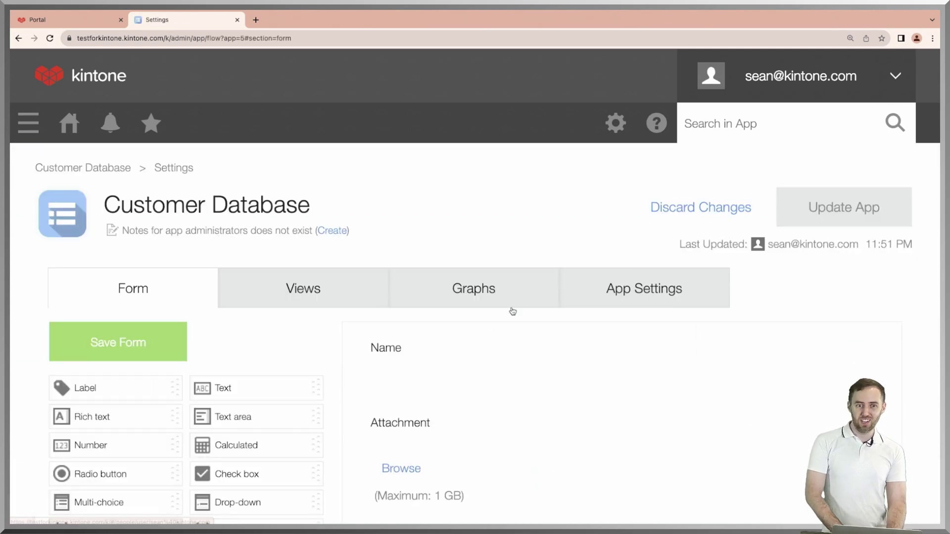
left_click(639, 289)
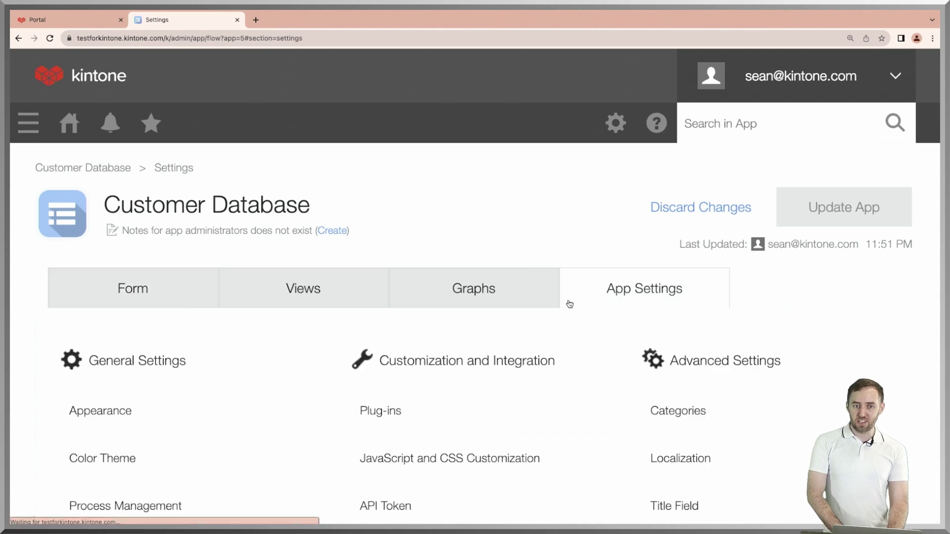
scroll(444, 366, "down", 3)
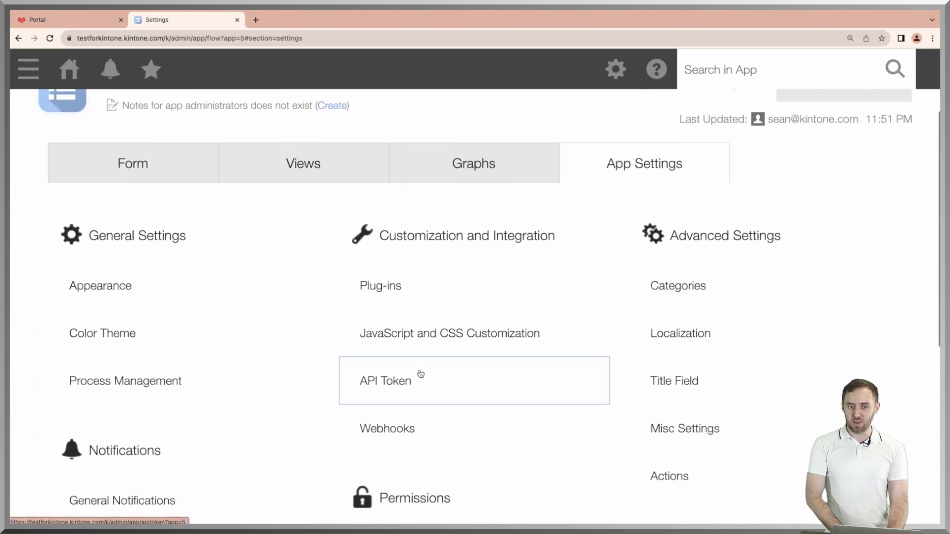
left_click(420, 373)
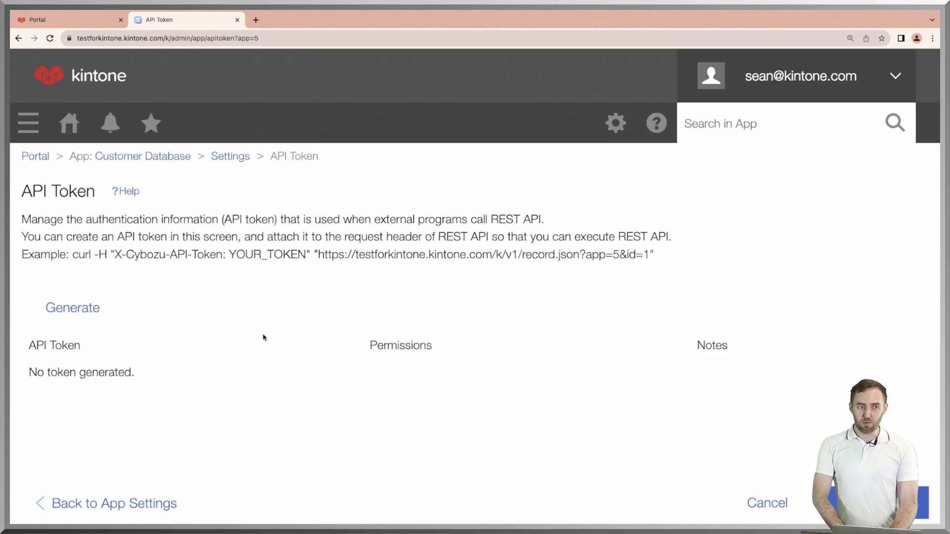
left_click(86, 317)
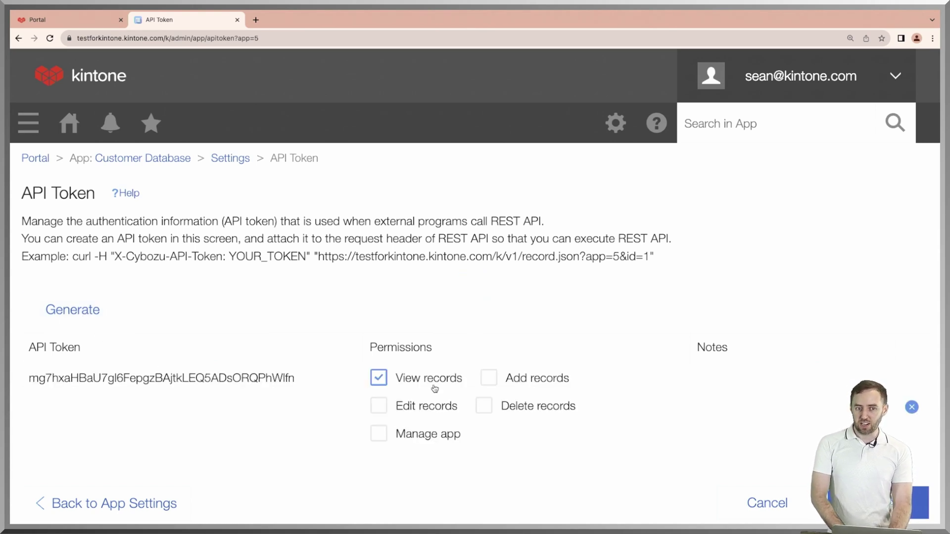
left_click(496, 383)
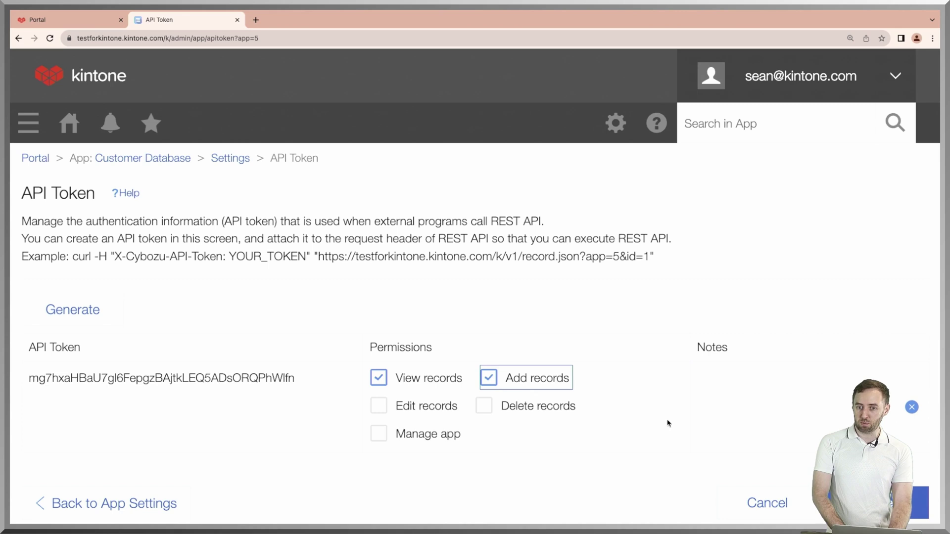
left_click(876, 509)
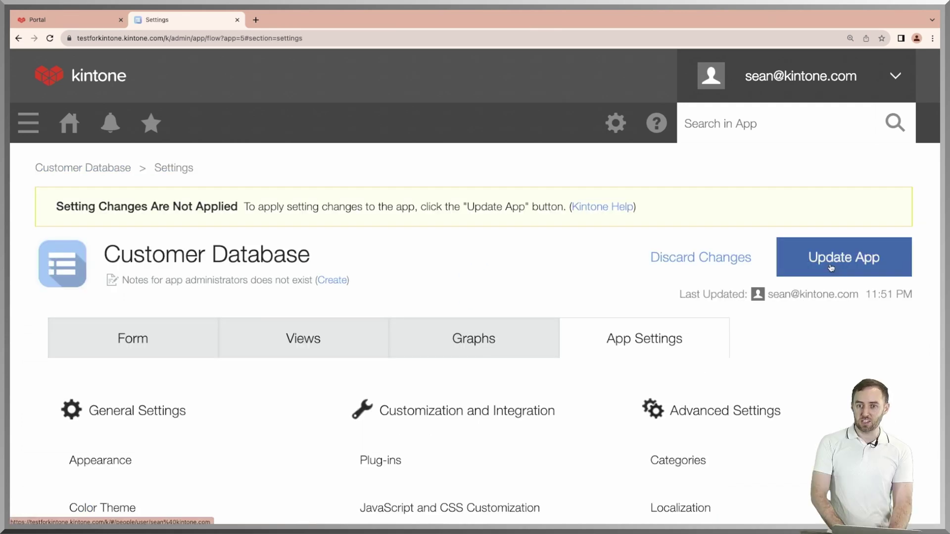
left_click(832, 266)
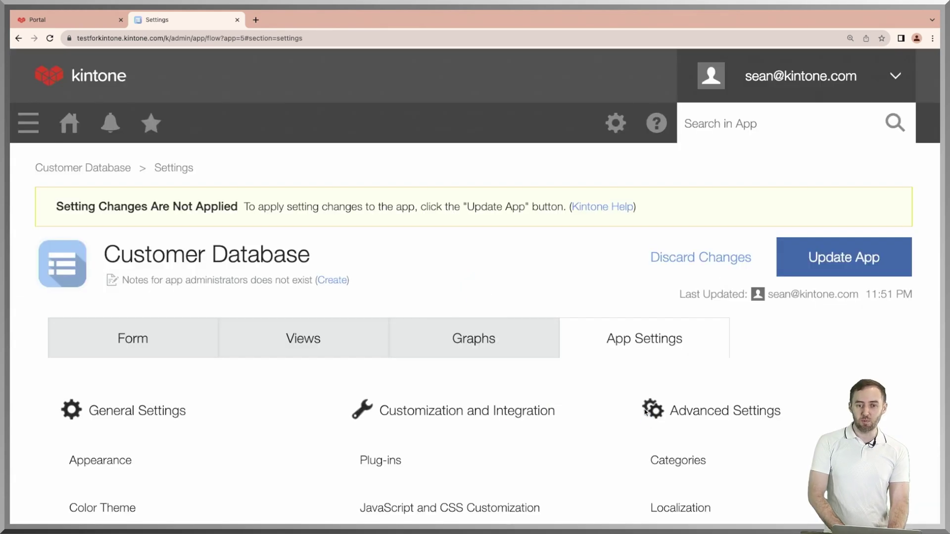
left_click(646, 411)
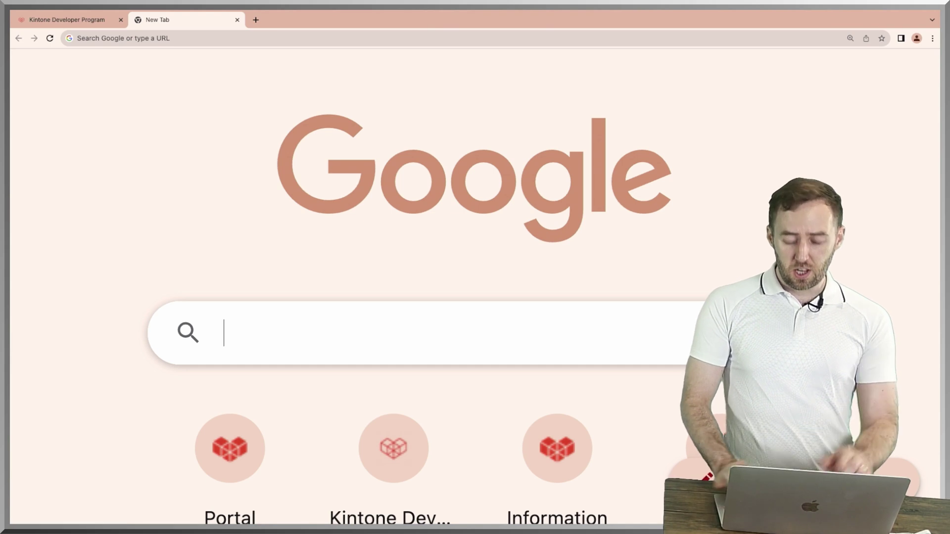
Go to kintone.dev and open its Forum in a new tab.
type("kinton")
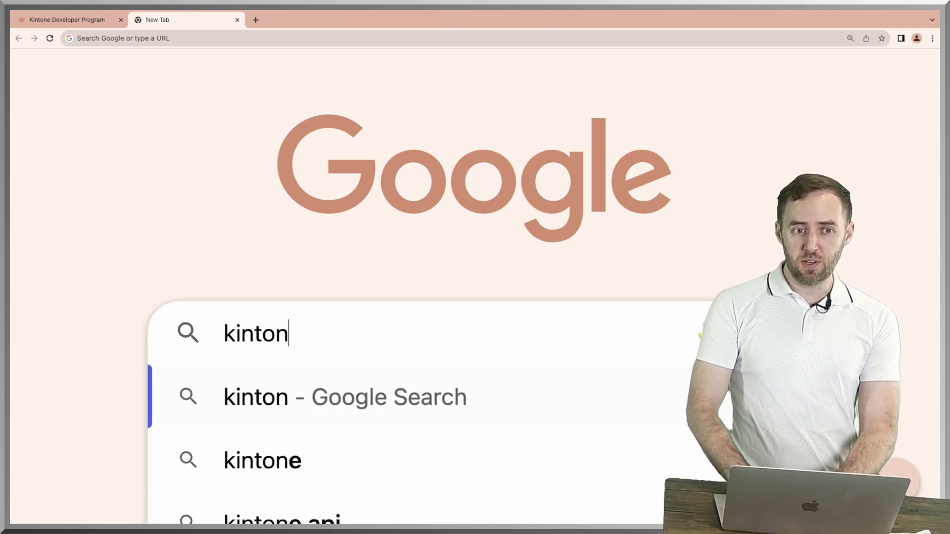
type("e.dev")
key("Return")
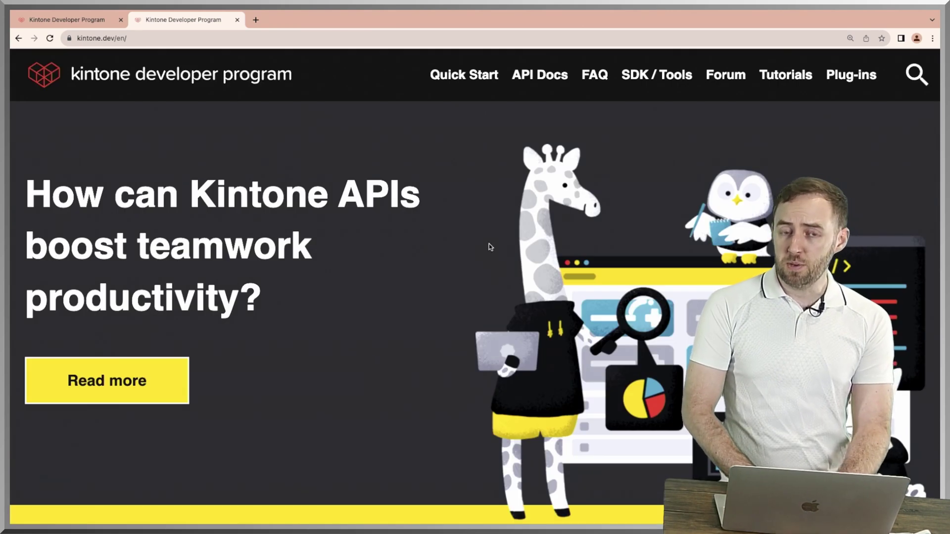
scroll(401, 309, "down", 10)
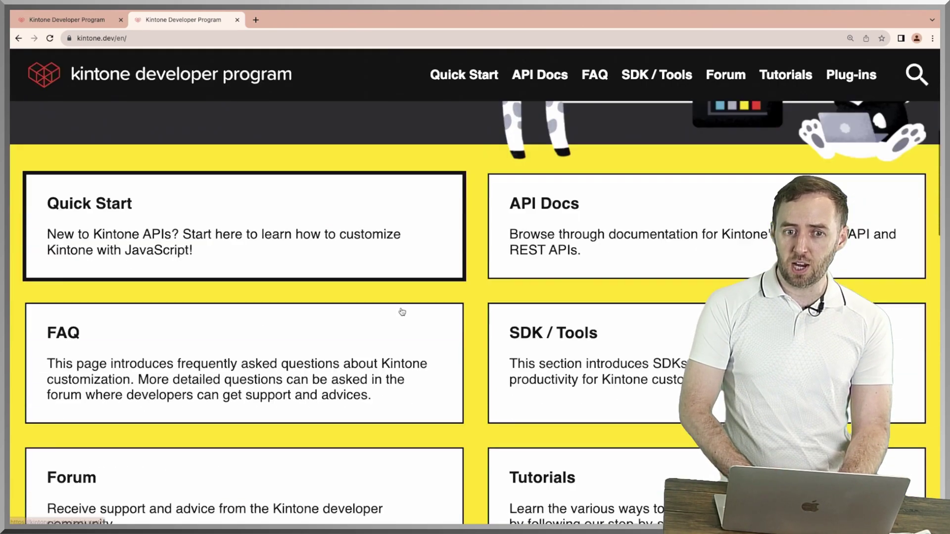
scroll(401, 311, "up", 10)
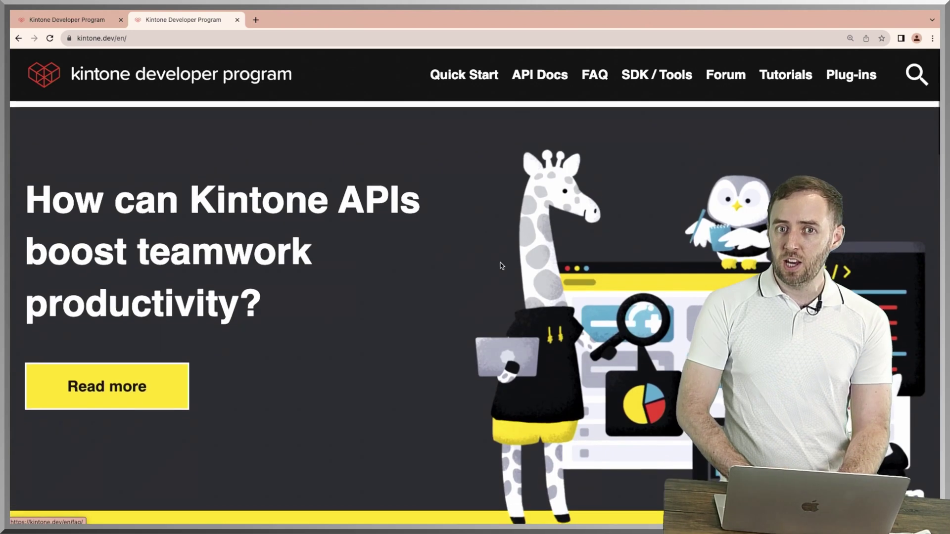
left_click(722, 79)
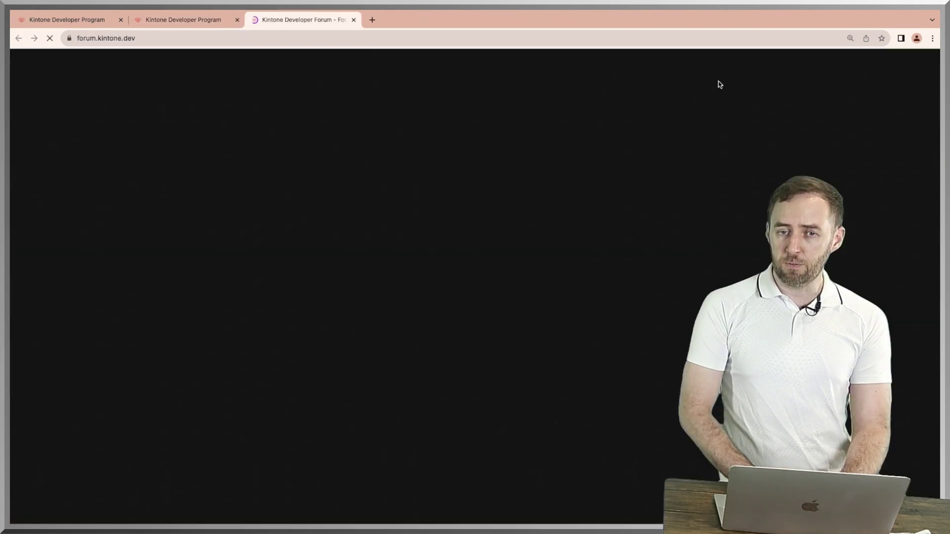